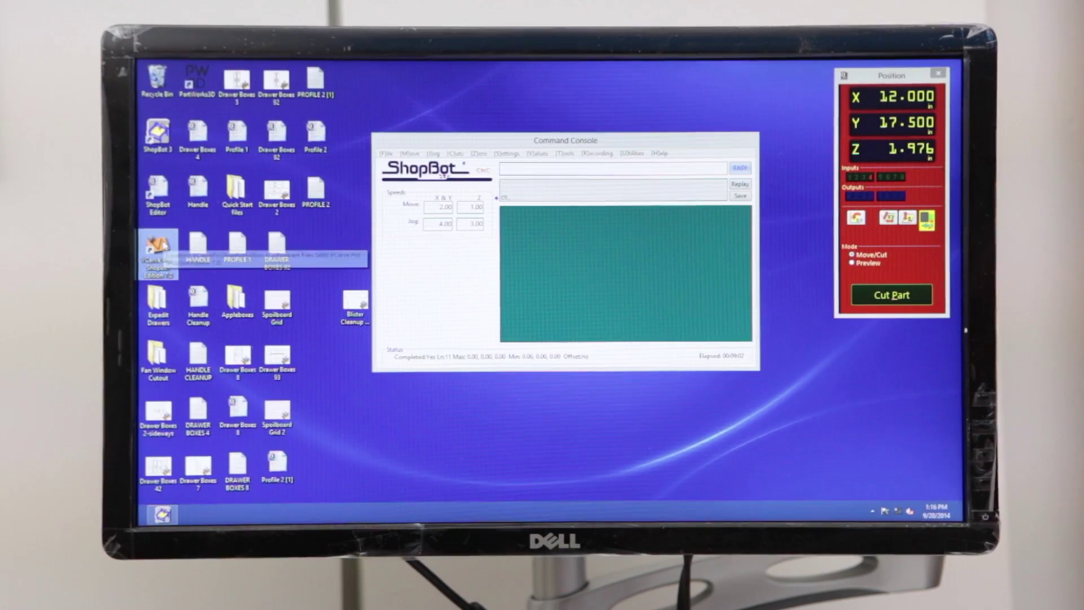
Step: Launch VCarve Pro and create a new job with 0.48-inch material thickness
double_click(159, 248)
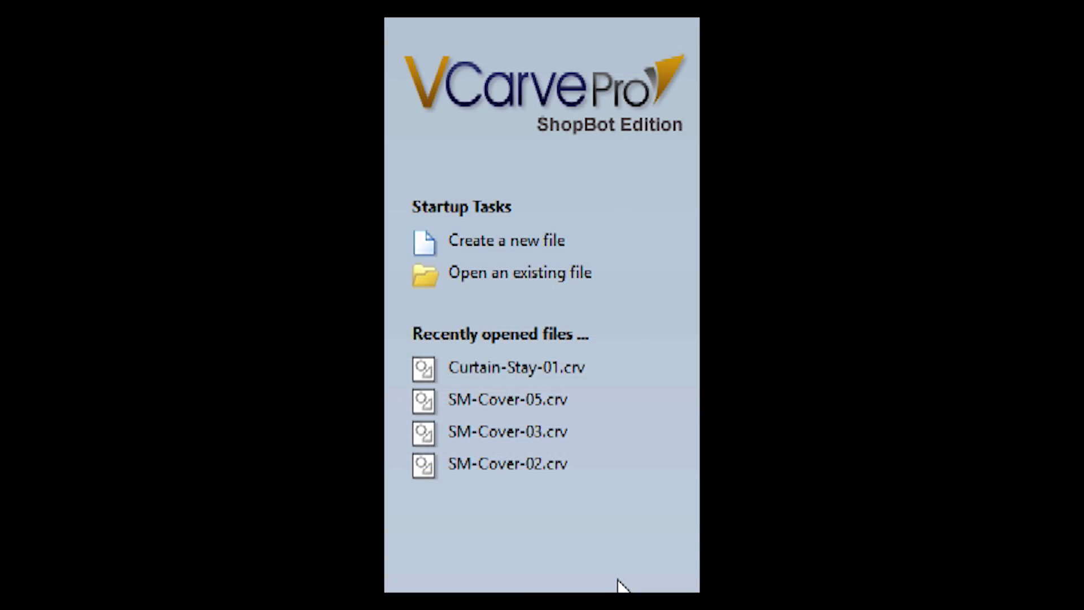
left_click(499, 240)
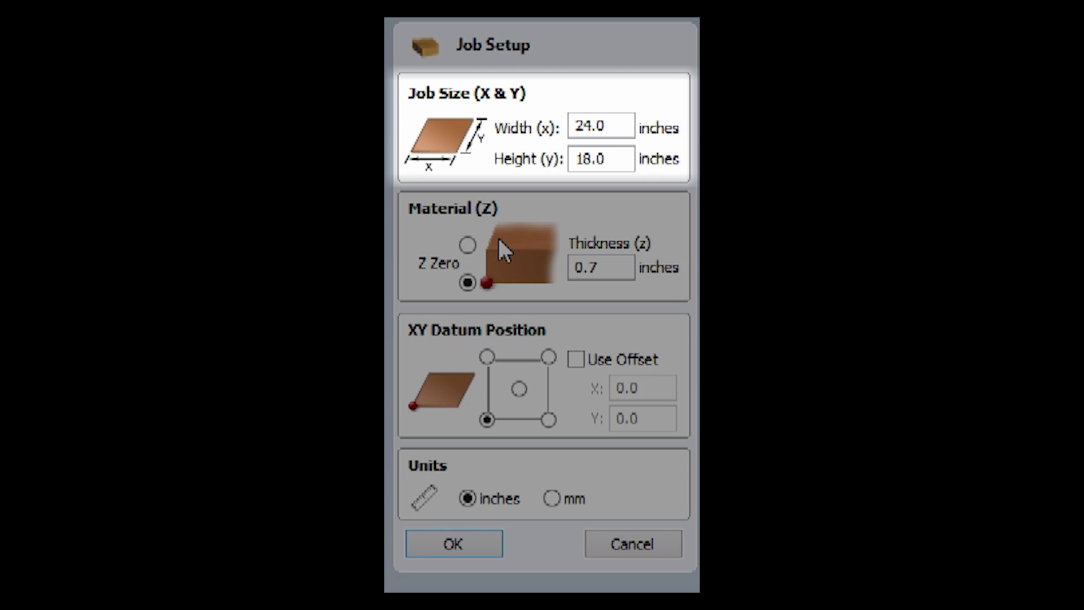
double_click(580, 135)
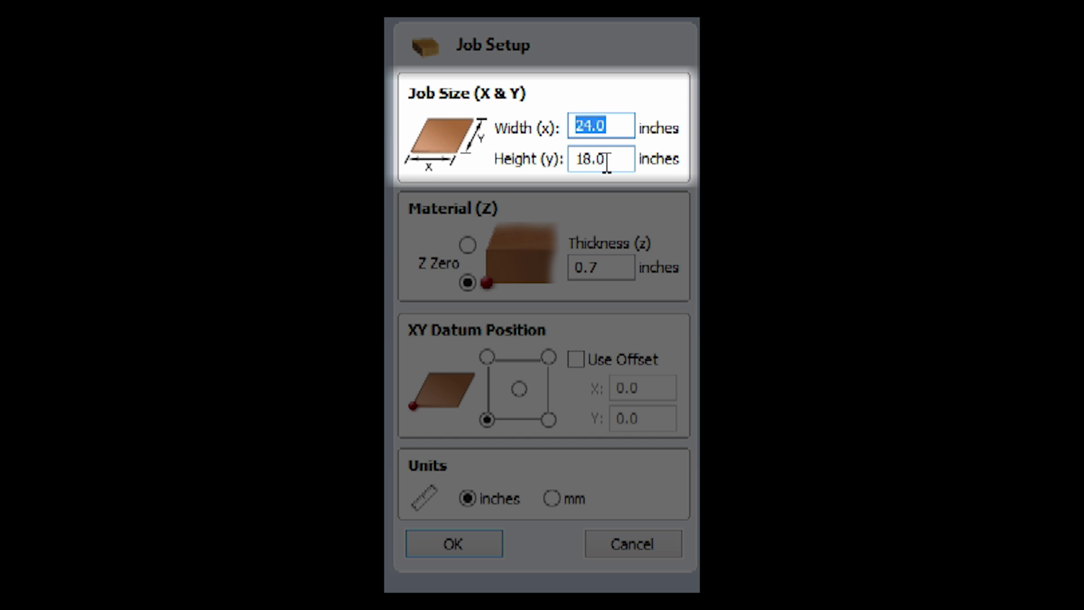
double_click(590, 267)
type(".48")
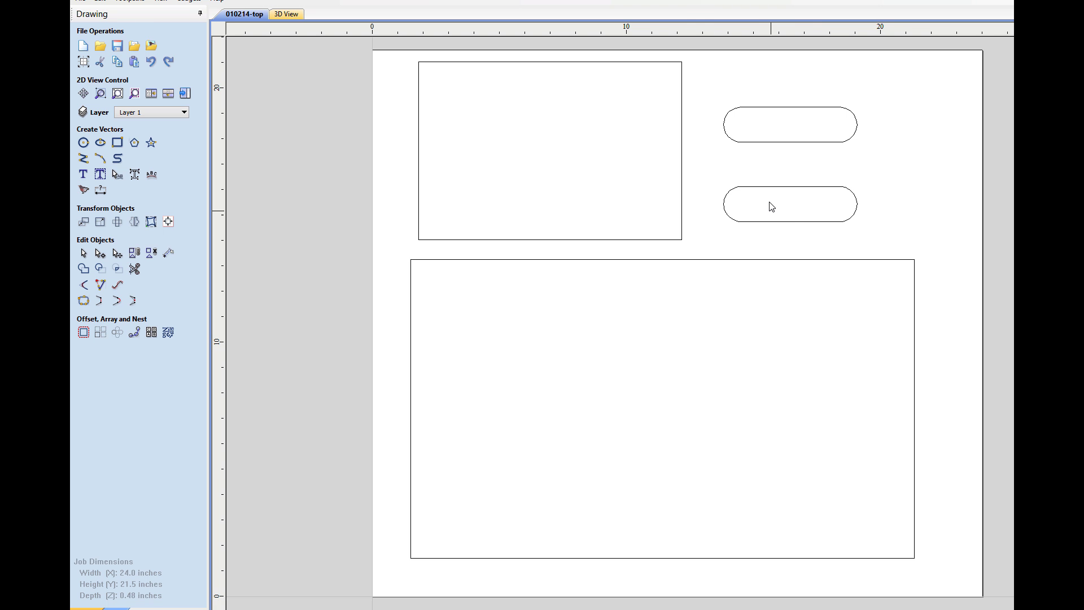
Step: Drag both rounded slots into the upper-left rectangle and centre them within it in both directions
left_click(774, 192)
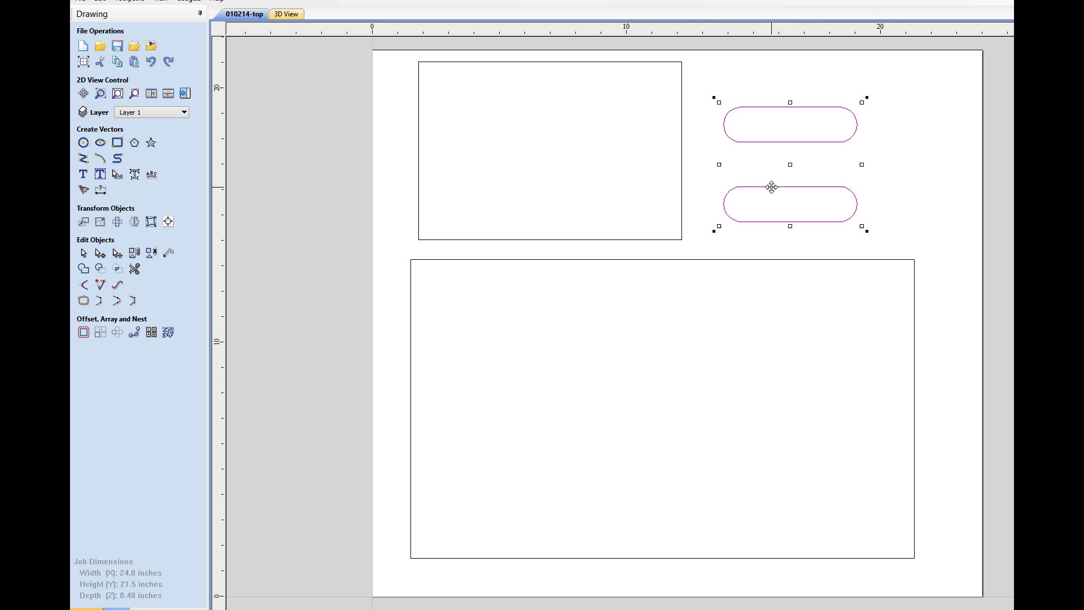
left_click_drag(771, 187, 548, 178)
left_click(682, 169, "shift")
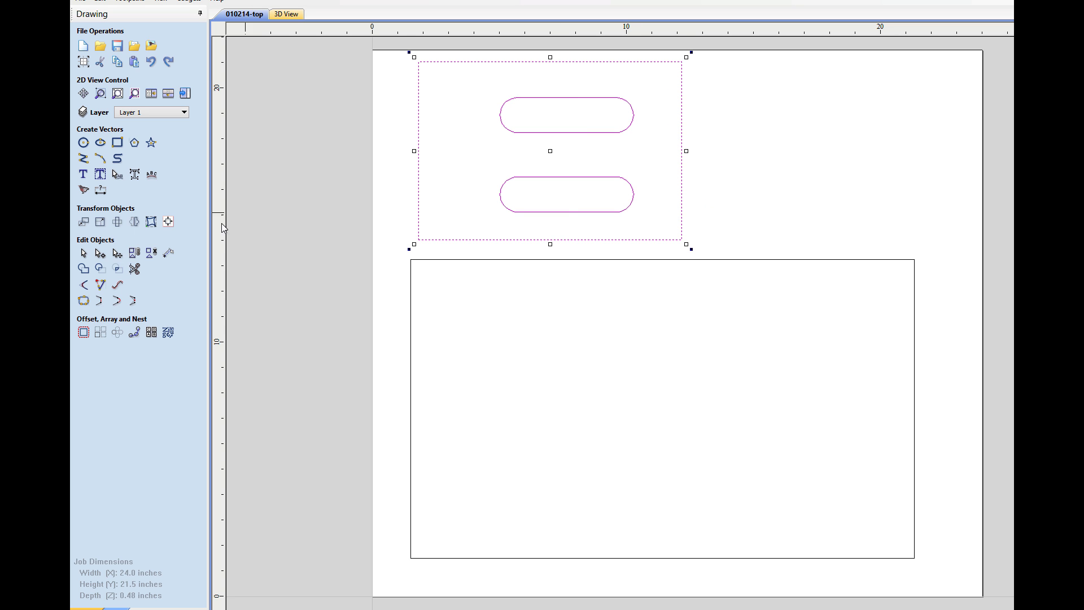
left_click(151, 221)
left_click(149, 136)
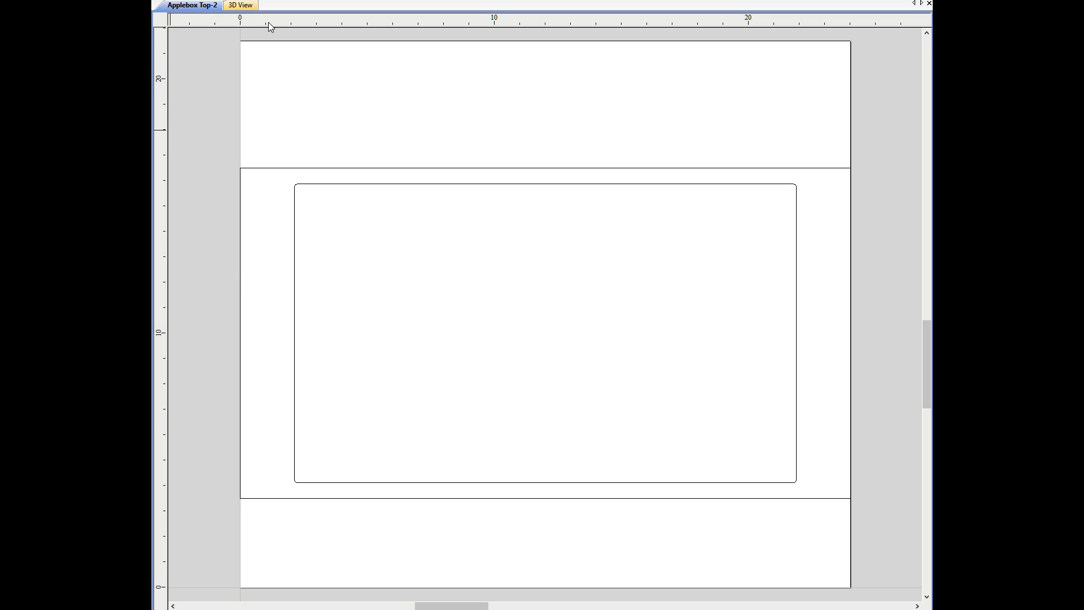
Step: Select the inner rounded rectangle and set the profile to machine Outside / Right
left_click(327, 185)
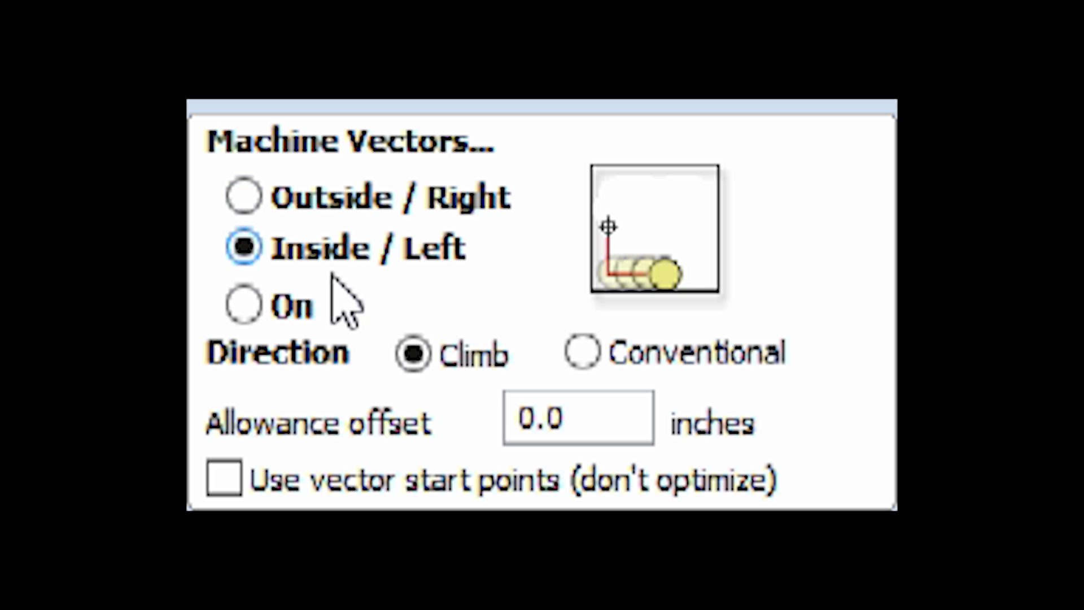
left_click(305, 195)
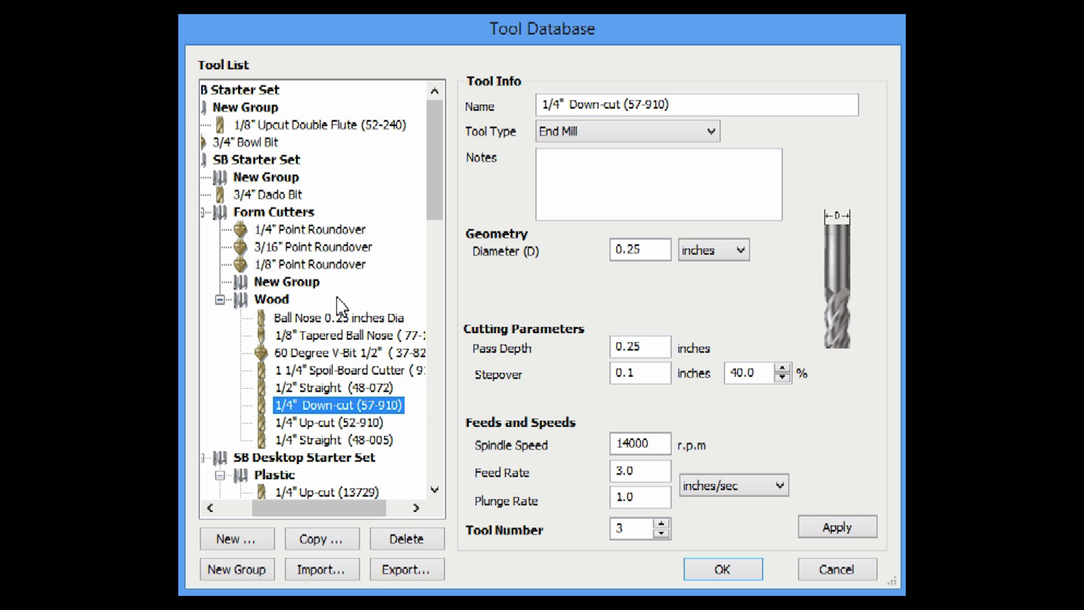
Step: Use the 1/4" Up-cut (52-910) bit at 0.48-inch cut depth and name the toolpath 'Applebox Top Profile'
left_click(354, 421)
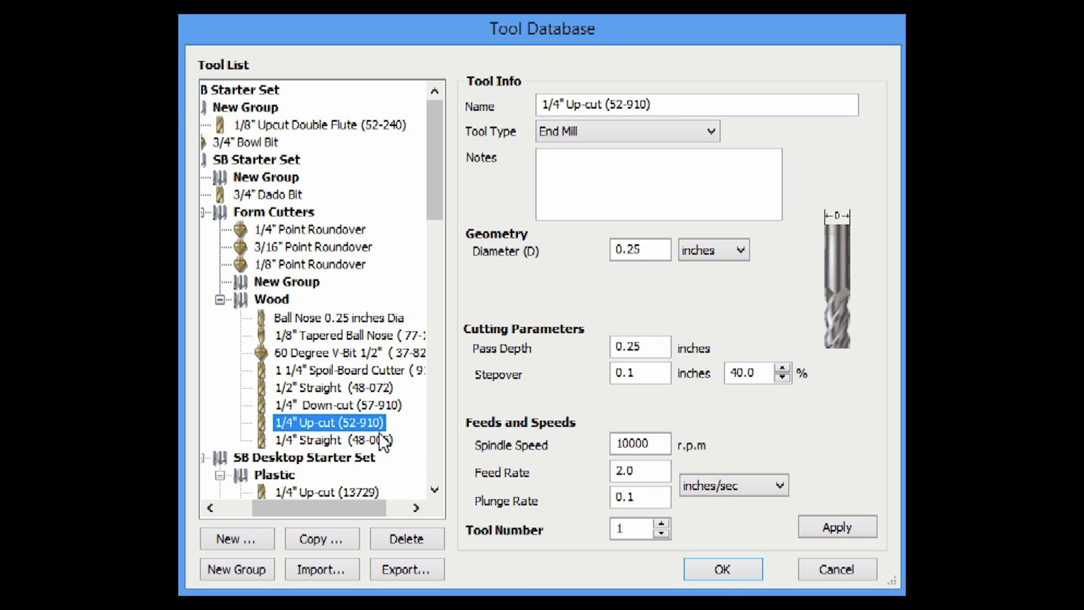
left_click(723, 570)
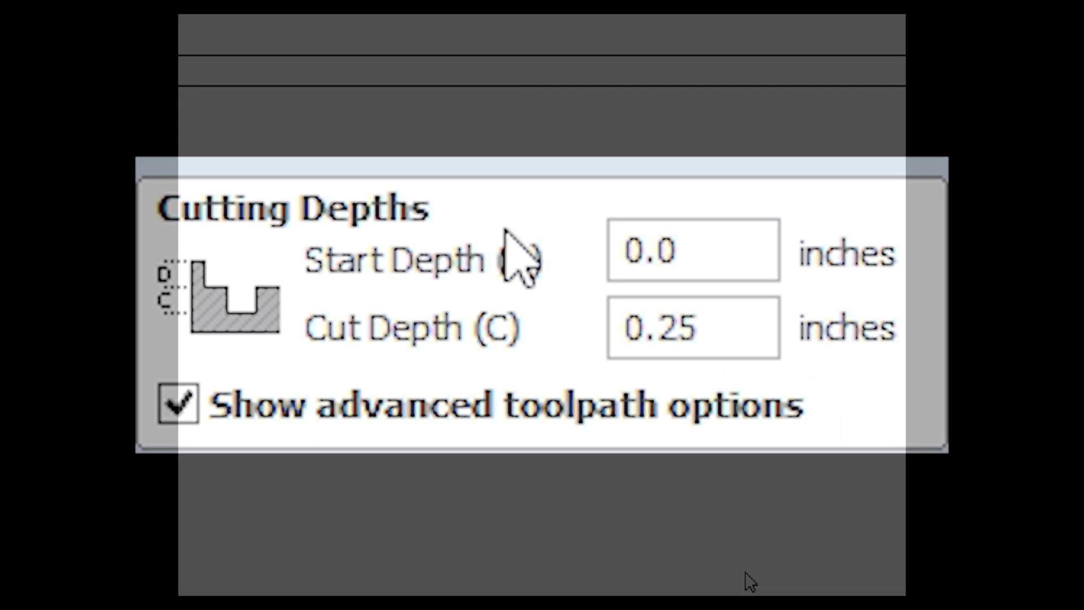
left_click_drag(726, 334, 557, 350)
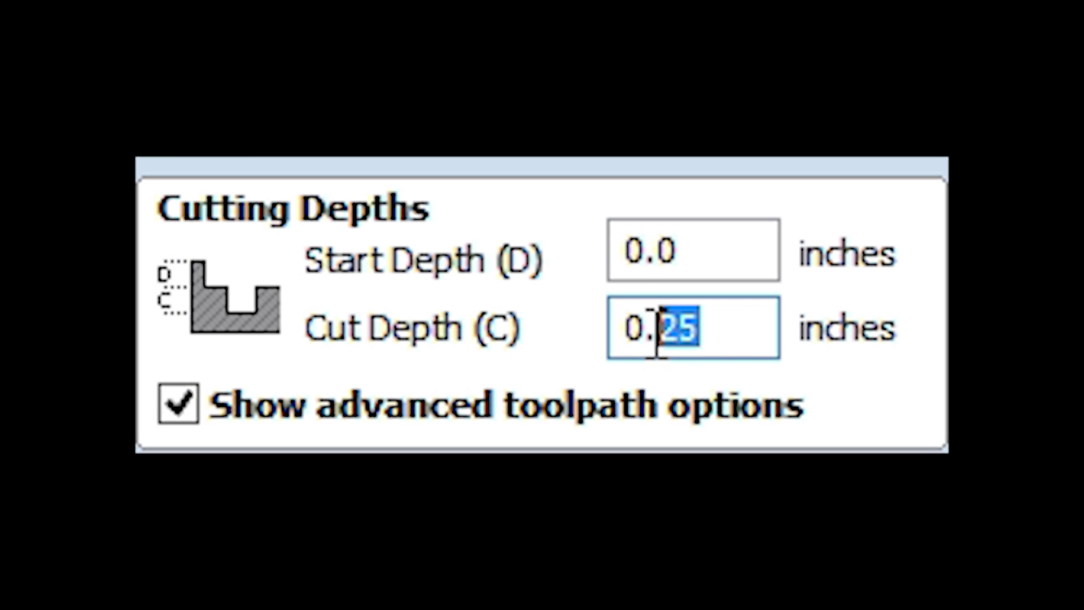
type(".48")
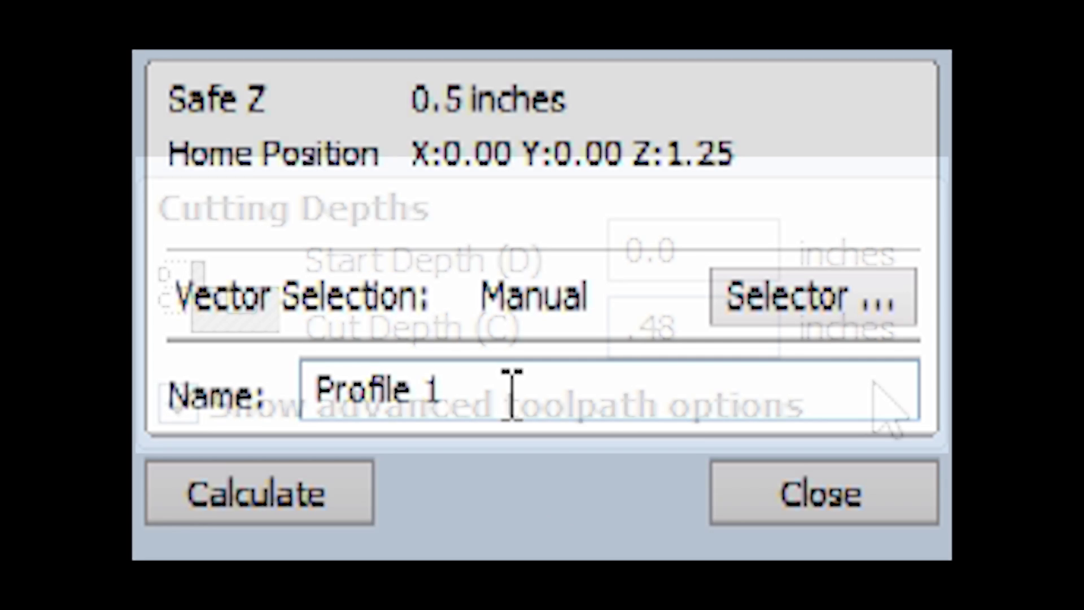
left_click_drag(513, 388, 189, 390)
type("Ap")
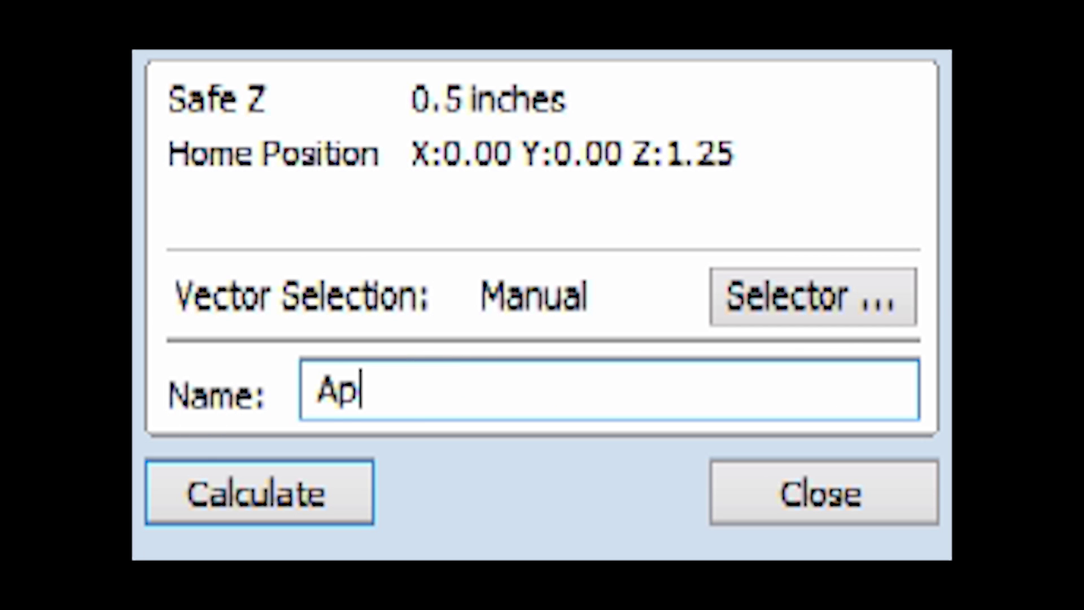
type("plebox Top Profile")
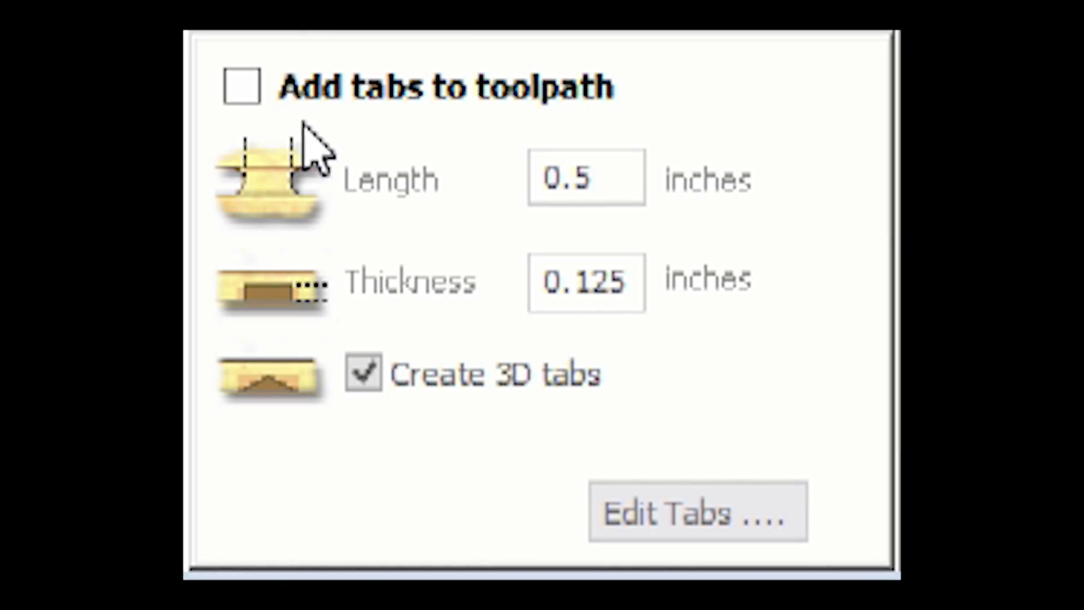
Step: Enable holding tabs and place them on the left and right sides of the Applebox Top Profile
left_click(242, 86)
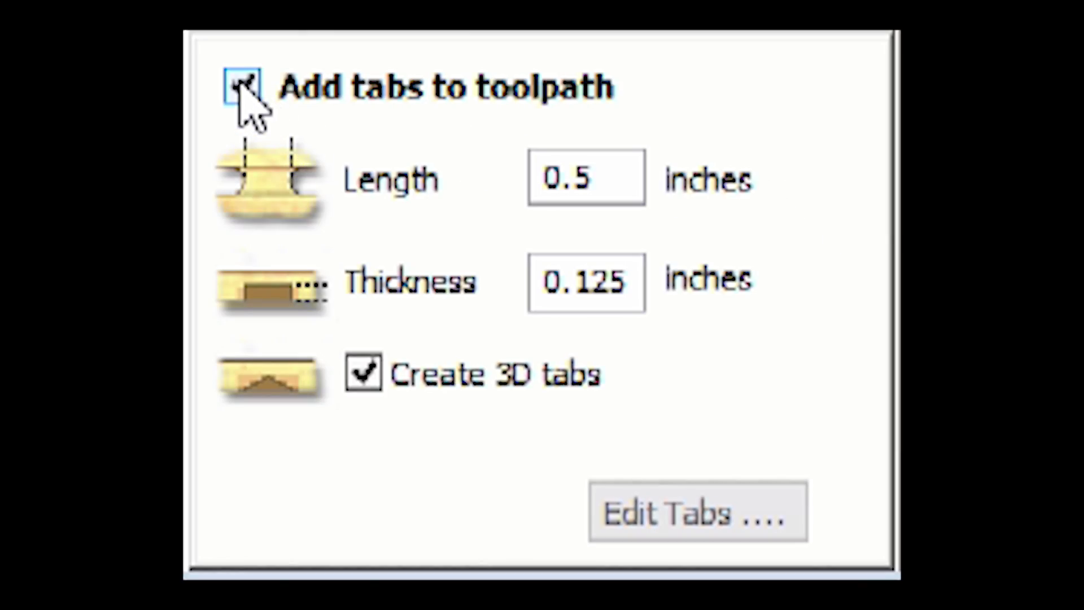
left_click(681, 513)
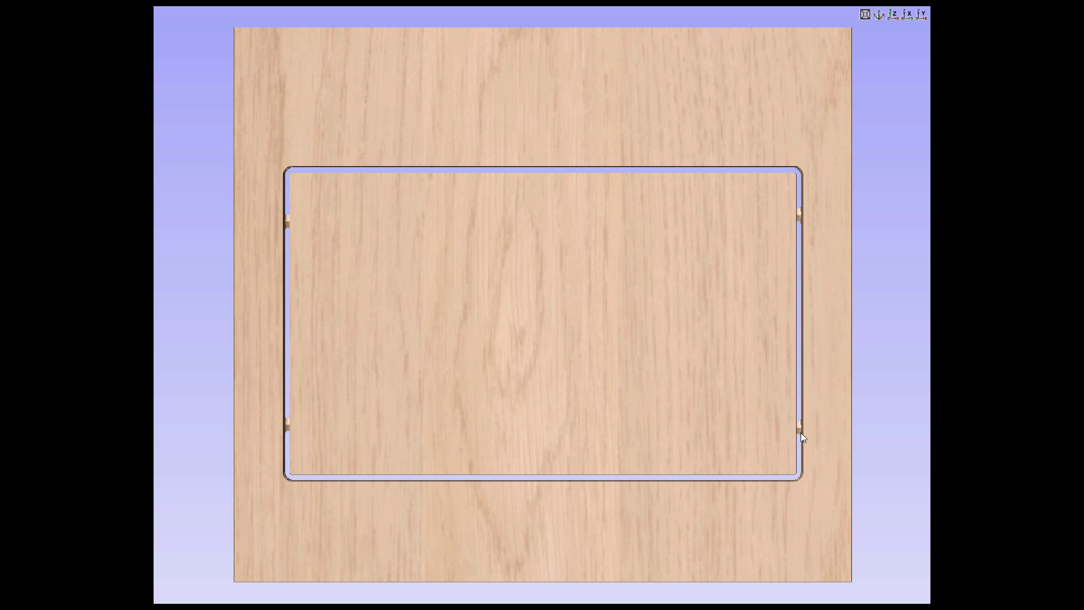
scroll(226, 75, "up", 1)
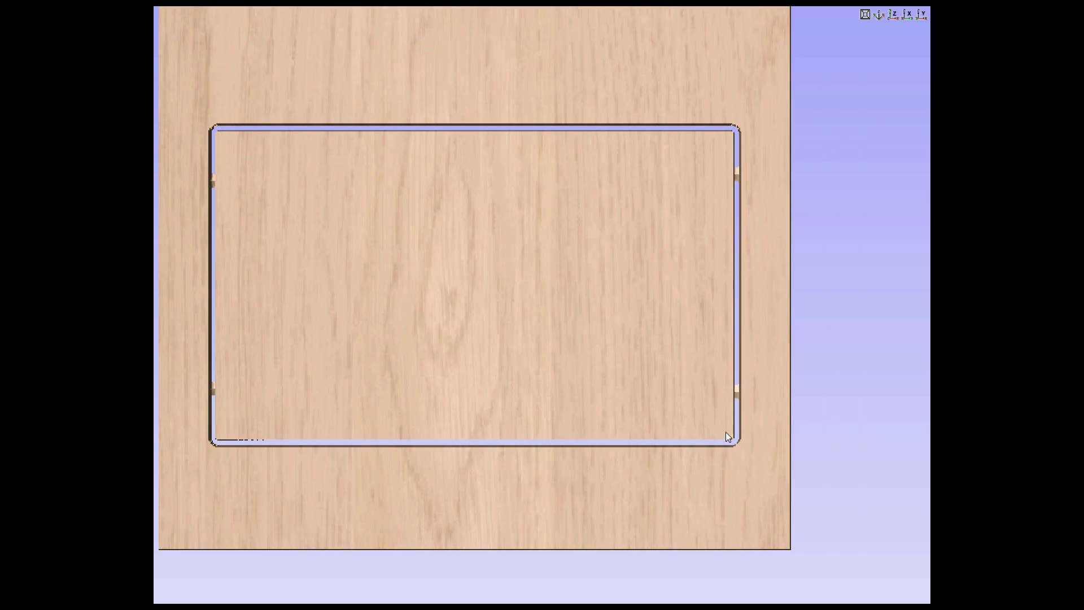
scroll(577, 371, "up", 5)
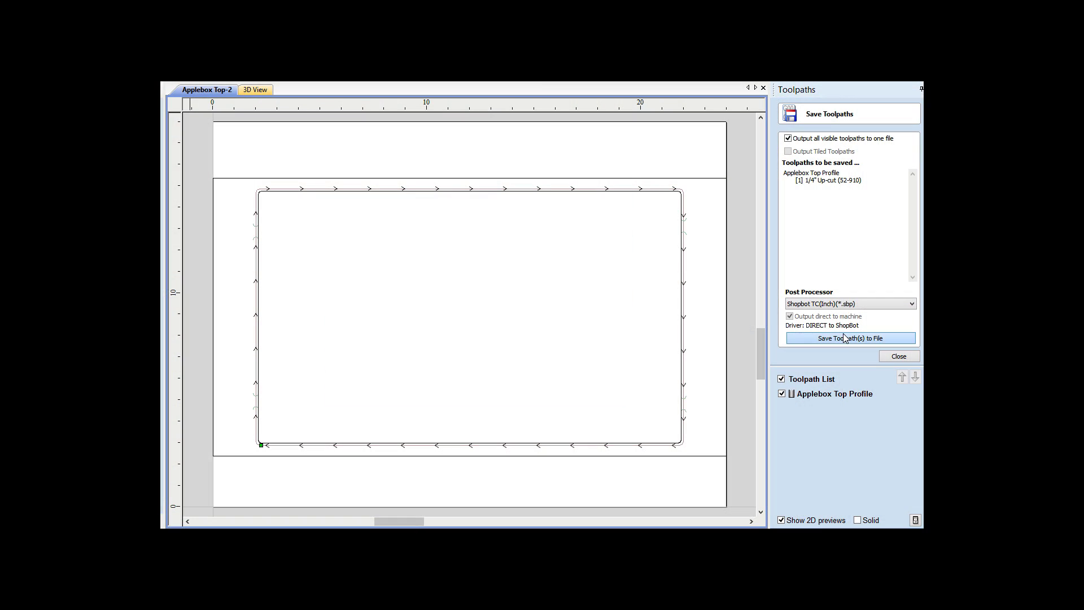
Step: Save the toolpath to file as Applebox Top Profile, replacing the existing part file
left_click(845, 338)
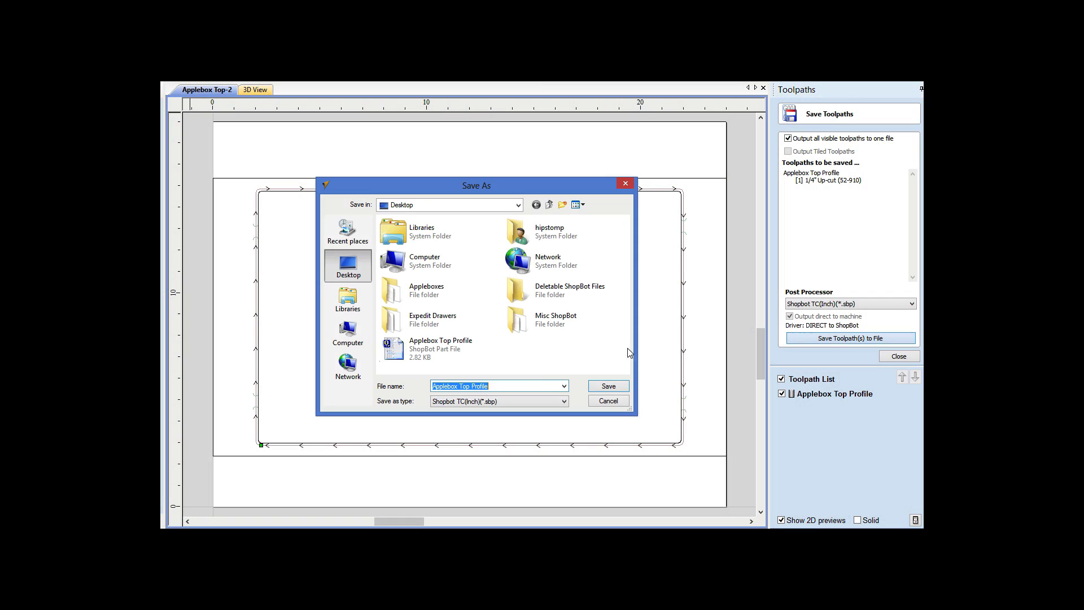
left_click(609, 386)
left_click(509, 305)
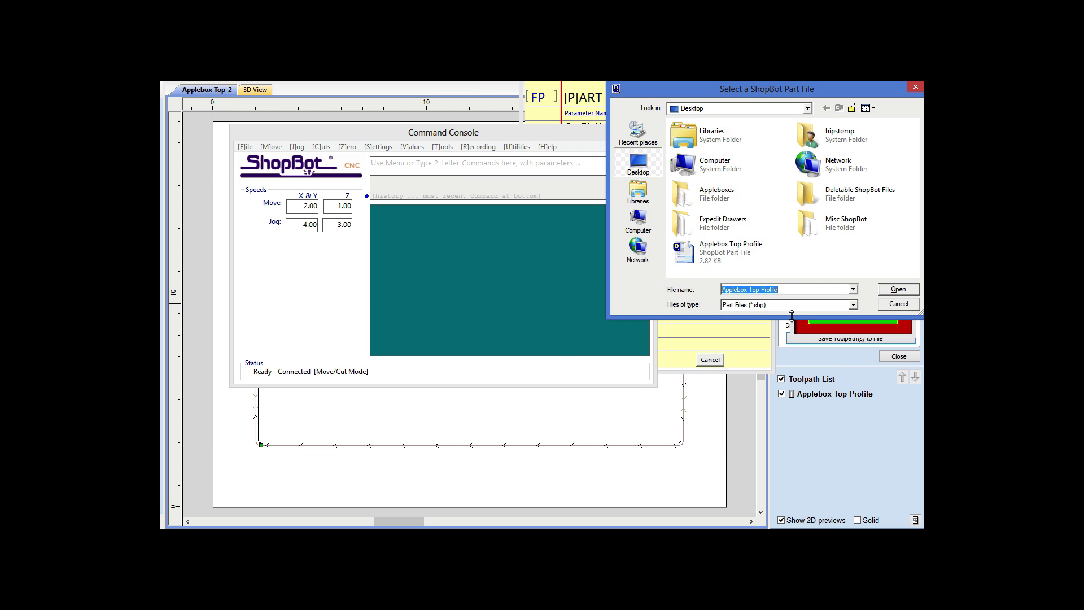
Step: Load Applebox Top Profile.sbp in ShopBot and start the router to run it
left_click(899, 289)
left_click(637, 358)
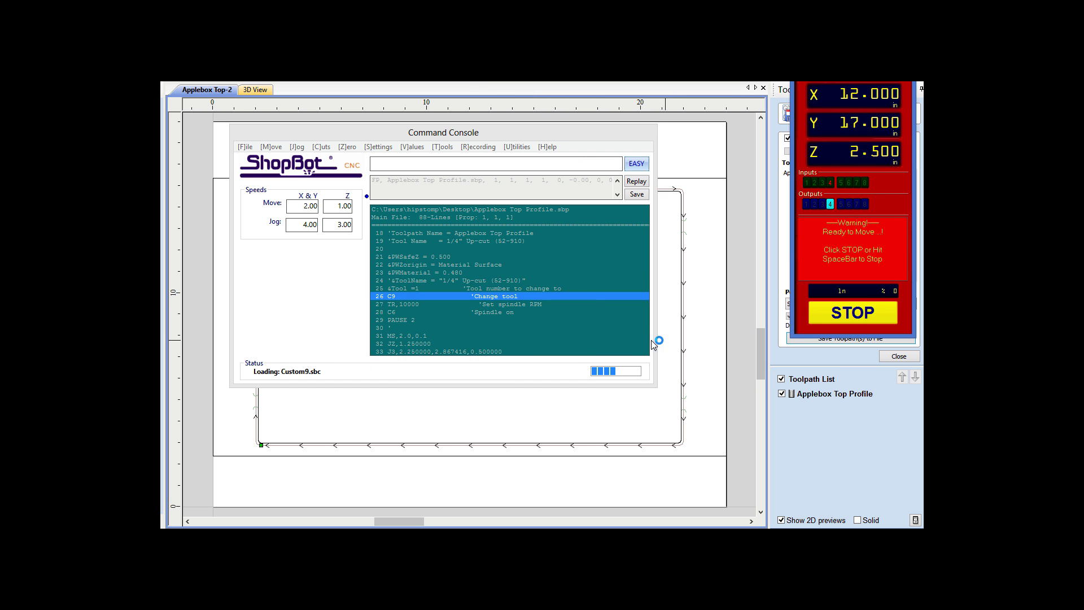
left_click(561, 345)
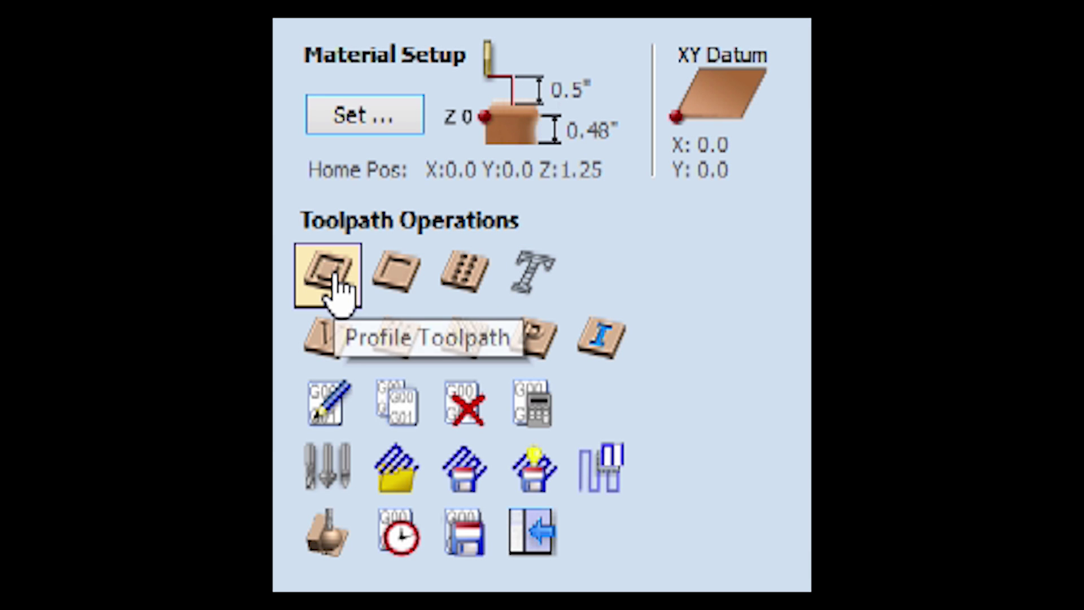
Step: Create a second profile toolpath that cuts on the vector line, 0.125 inches deep
left_click(334, 277)
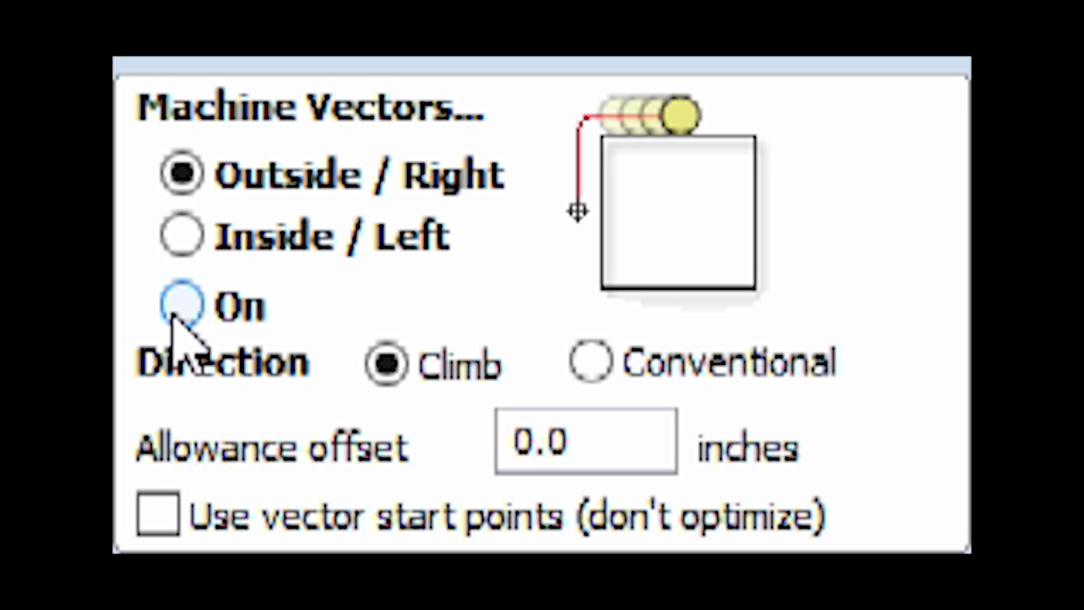
left_click(182, 305)
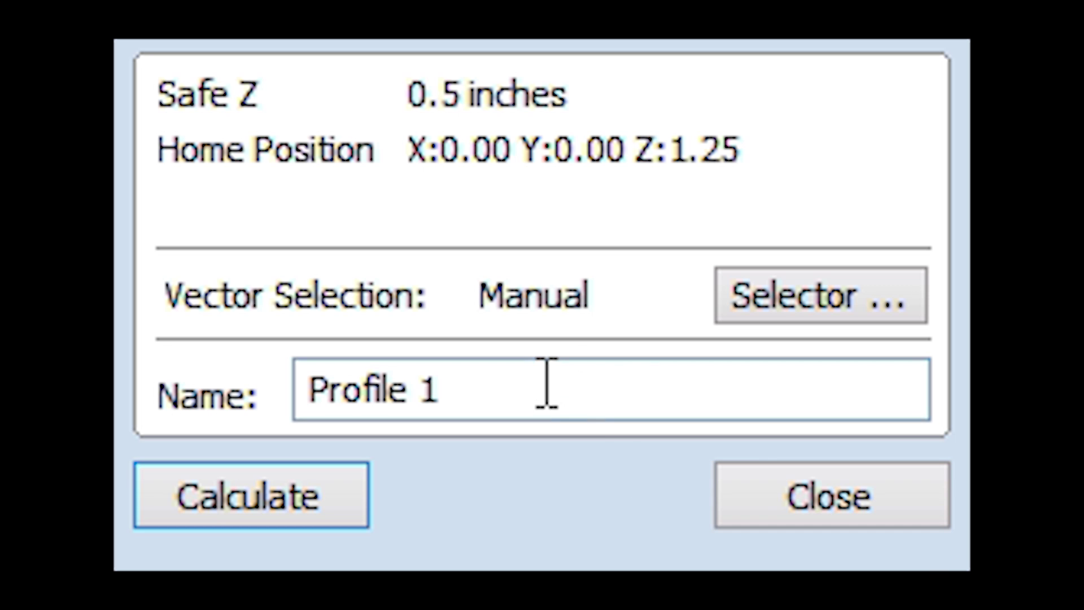
left_click(547, 382)
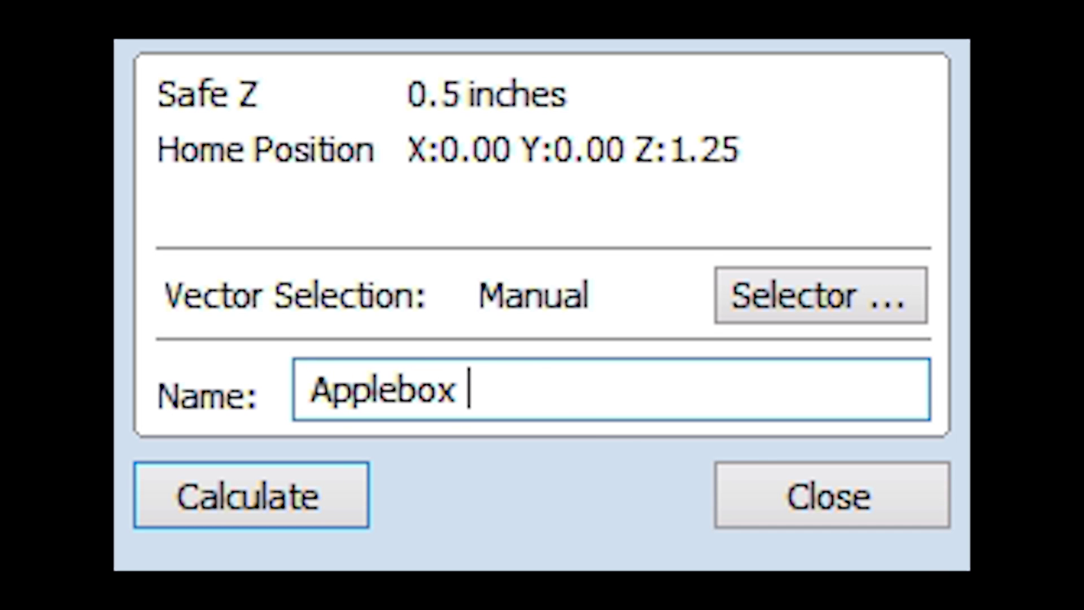